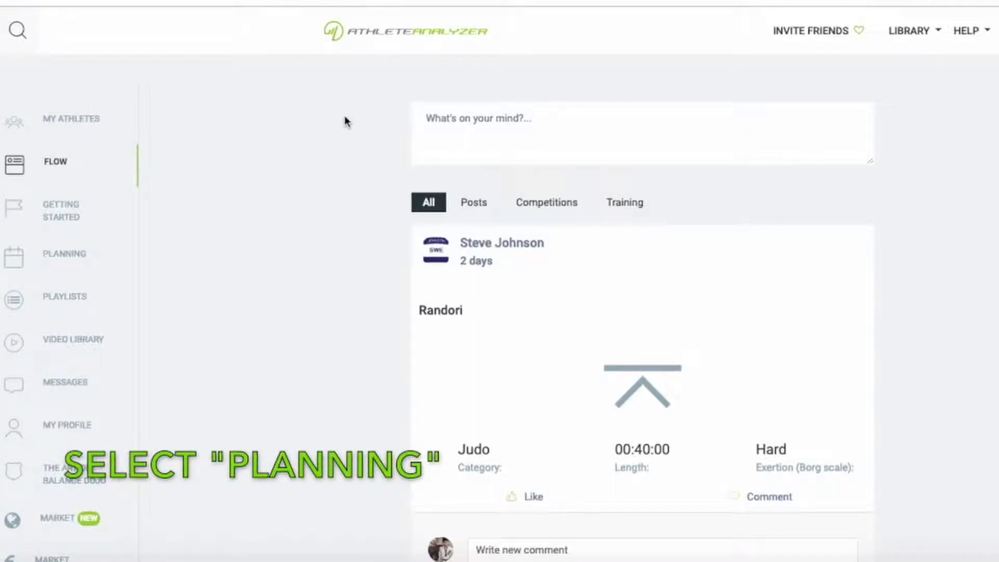
Create a new training plan from the Planning section.
left_click(75, 259)
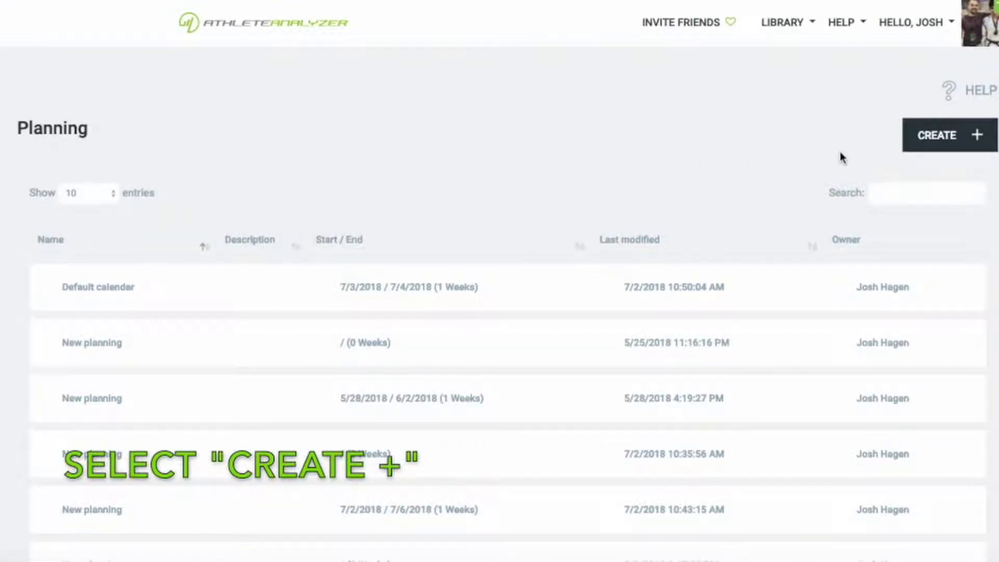
left_click(935, 136)
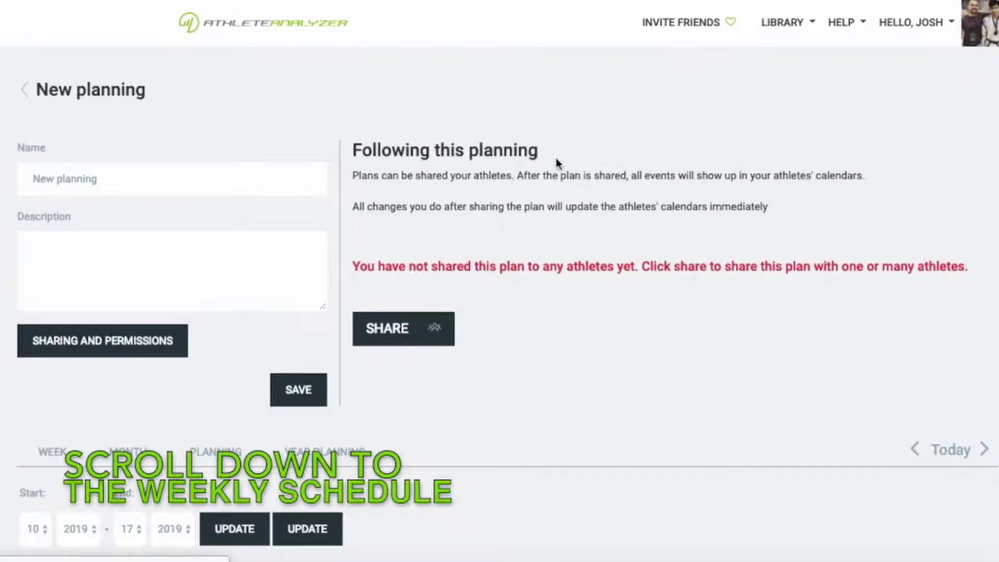
scroll(470, 211, "down", 3)
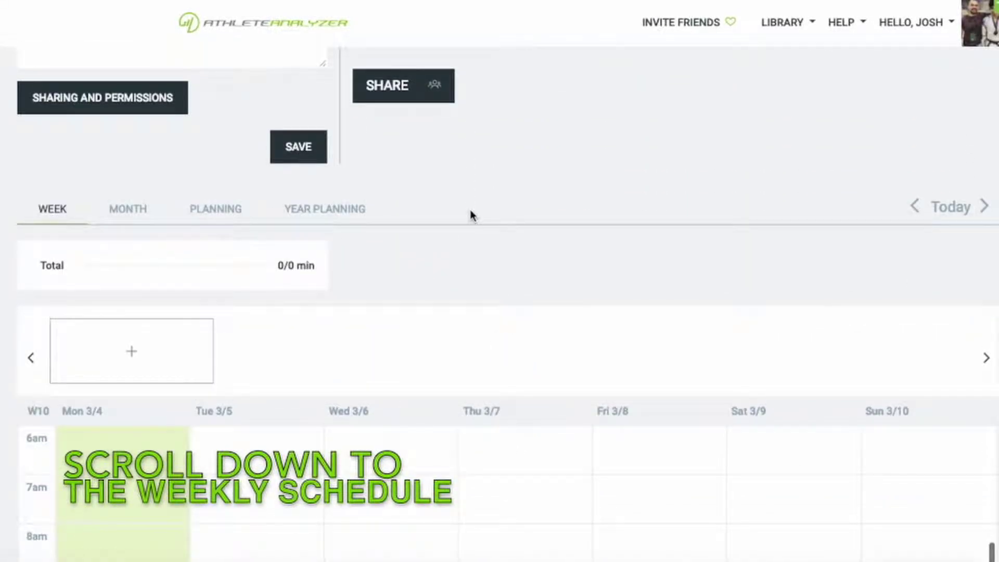
scroll(471, 216, "down", 1)
scroll(471, 216, "down", 2)
scroll(470, 211, "down", 1)
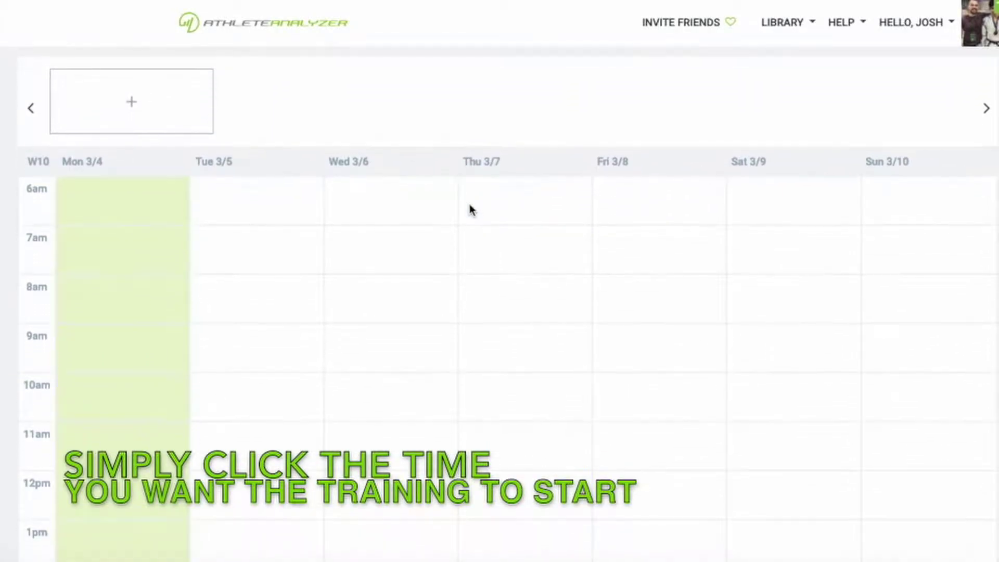
scroll(469, 209, "down", 1)
Schedule Technical Session at 9:00 on Tuesday 3/5 and Thursday 3/7.
left_click(237, 252)
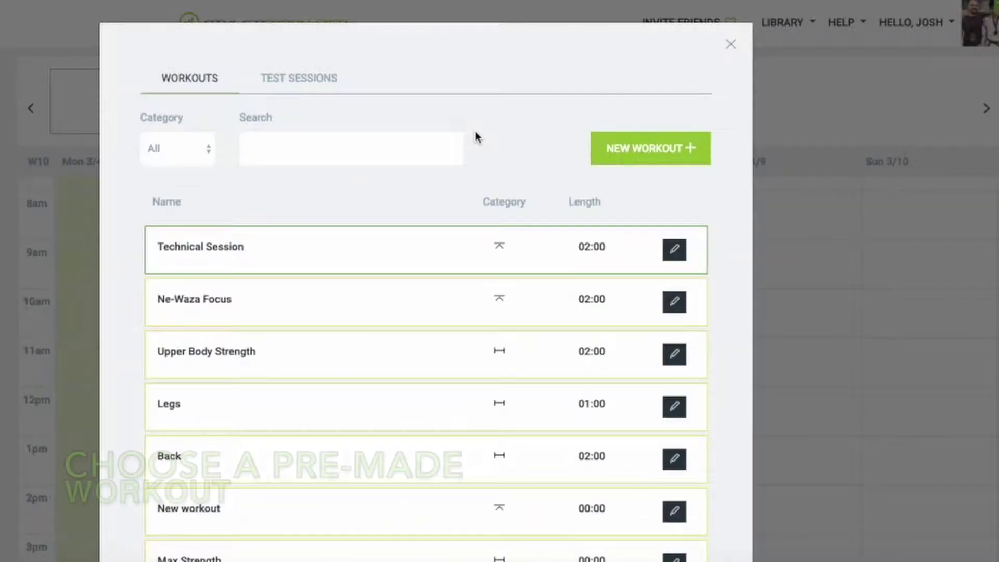
left_click(317, 261)
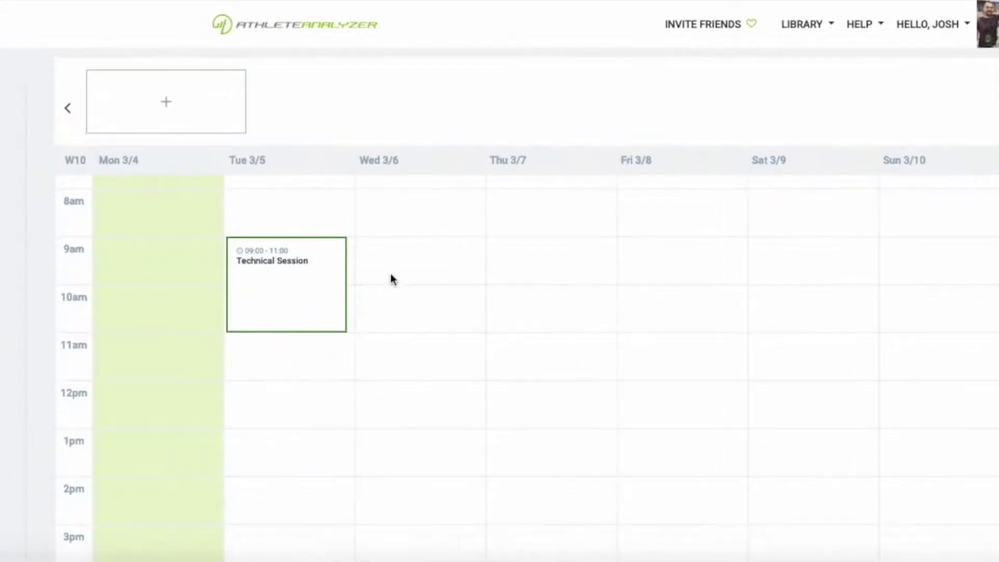
left_click_drag(542, 239, 541, 330)
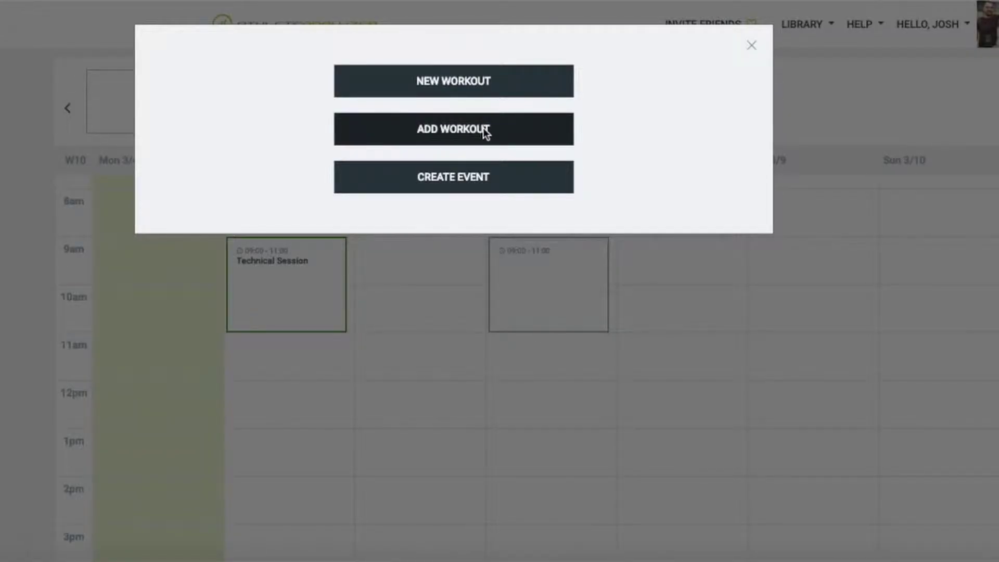
left_click(484, 127)
left_click(422, 231)
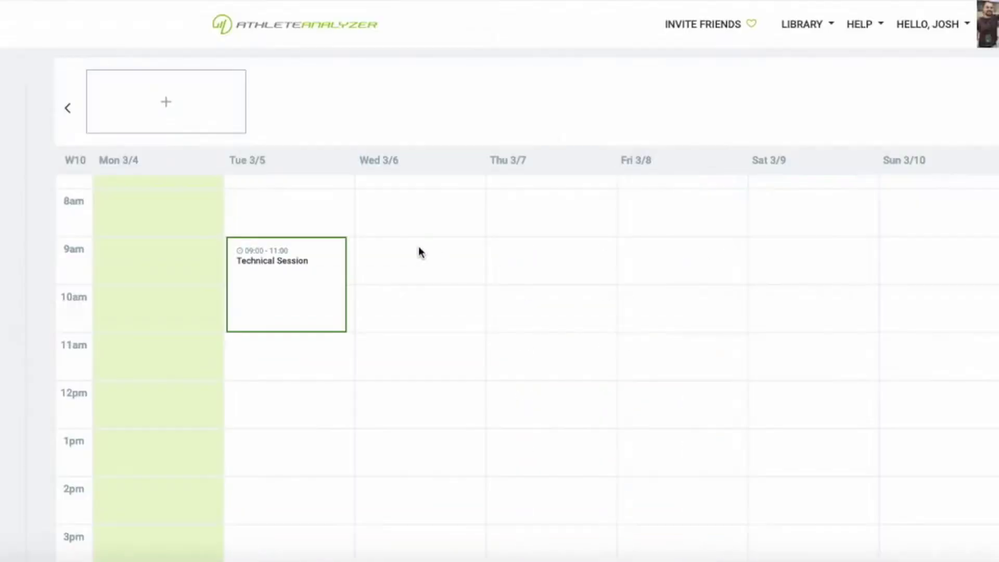
Add Max Strength to Monday morning, delete it, and mark a 9:00–10:50 slot.
left_click_drag(141, 240, 142, 338)
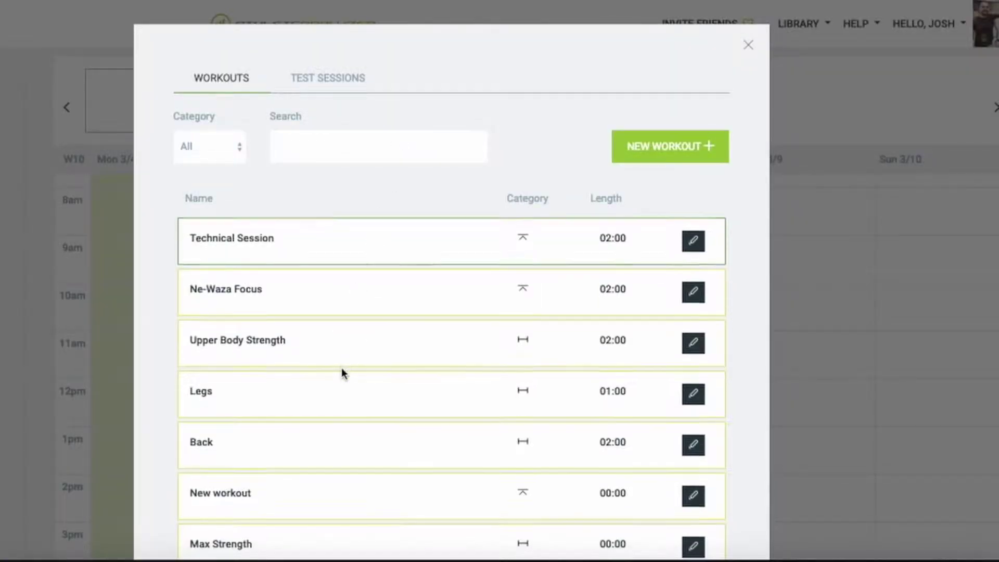
scroll(341, 375, "down", 2)
scroll(341, 373, "down", 2)
left_click(328, 430)
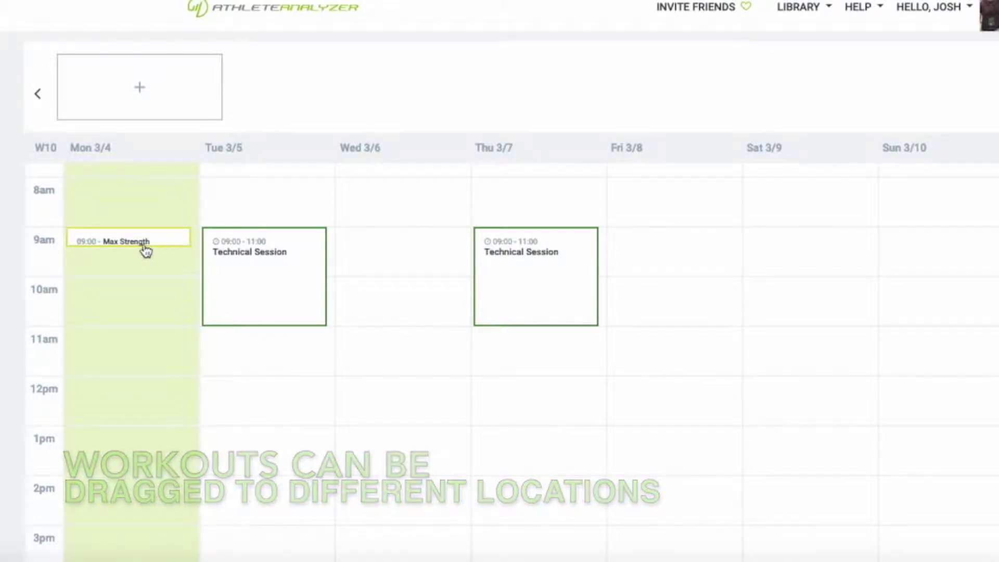
left_click(187, 250)
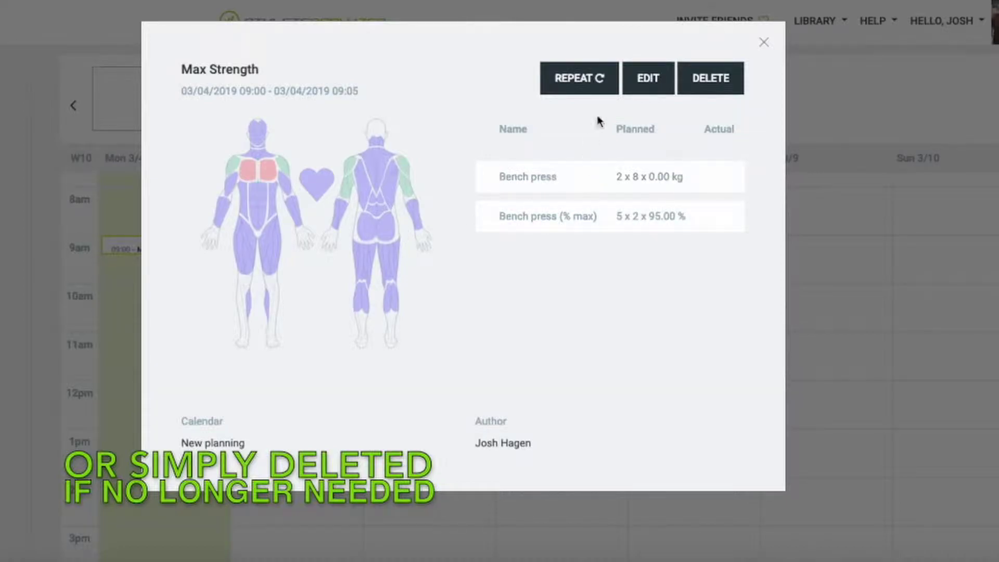
left_click(691, 82)
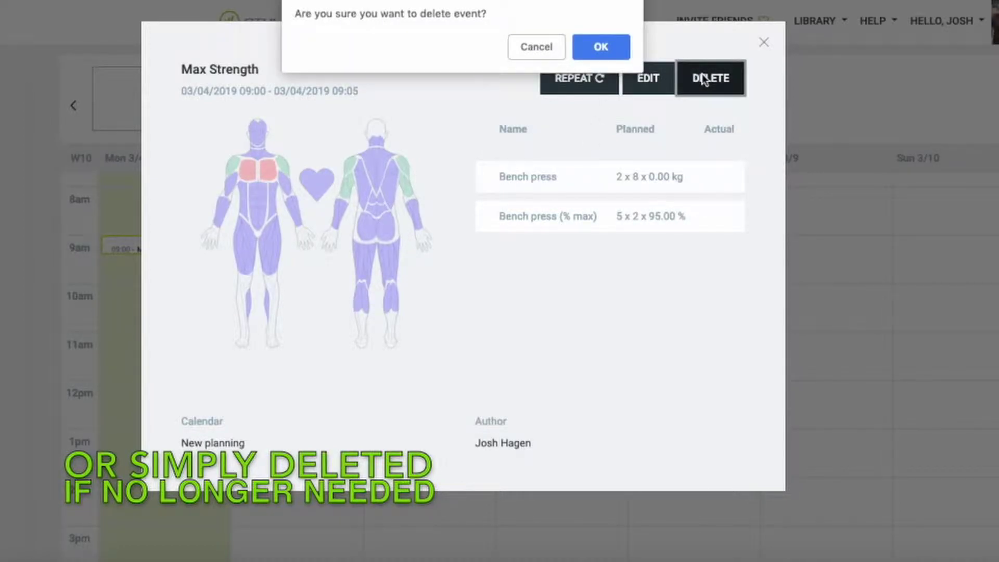
left_click(591, 49)
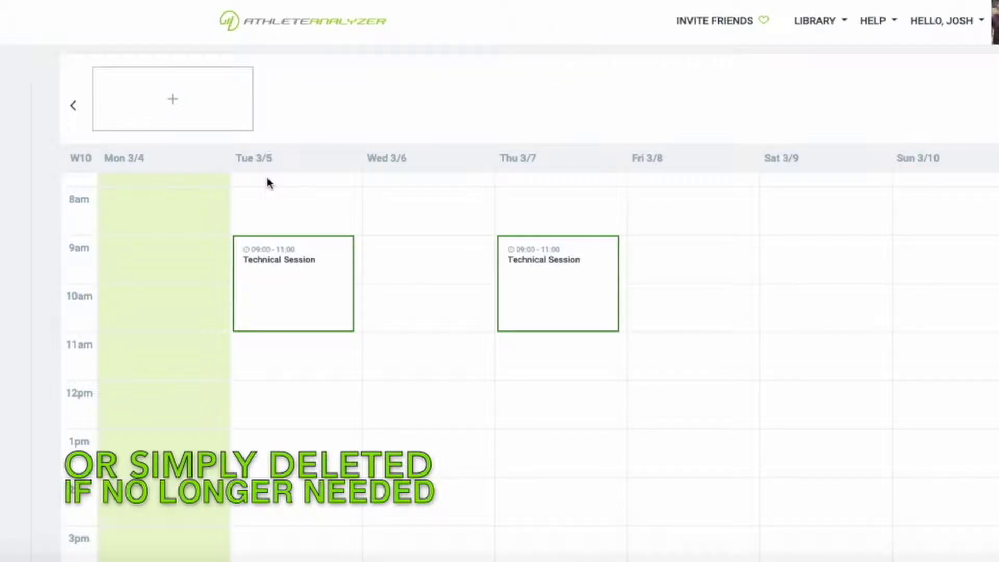
left_click_drag(171, 238, 160, 328)
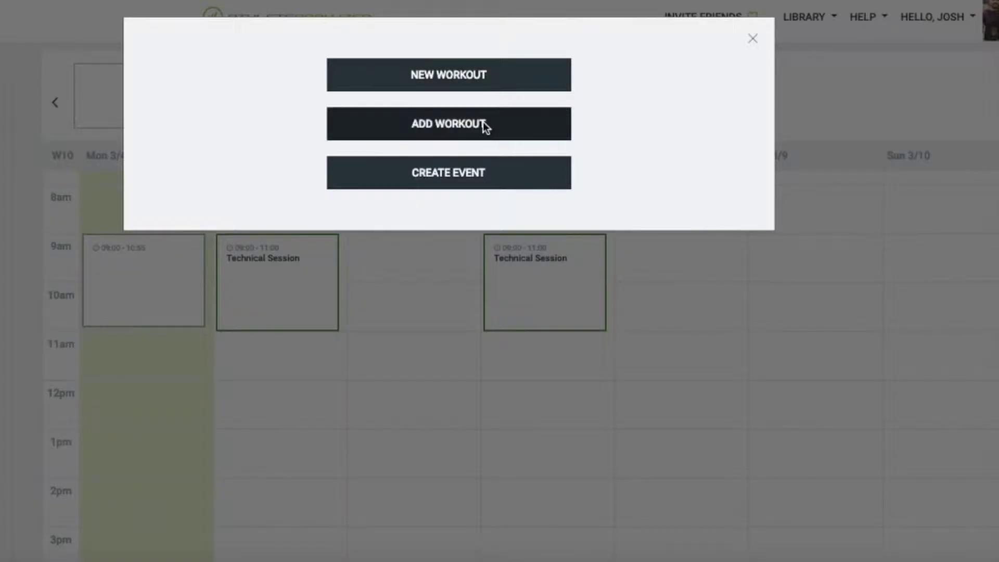
Add Nagekomi to Monday 09:00–09:55 and Running 10 km to Wednesday 09:05–10:15.
left_click(483, 125)
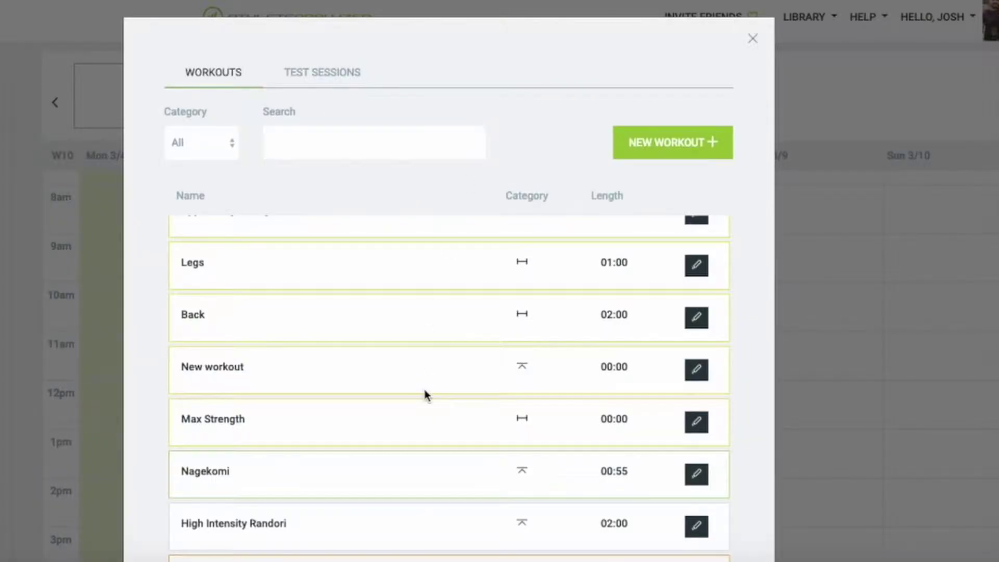
scroll(423, 395, "down", 2)
key("Escape")
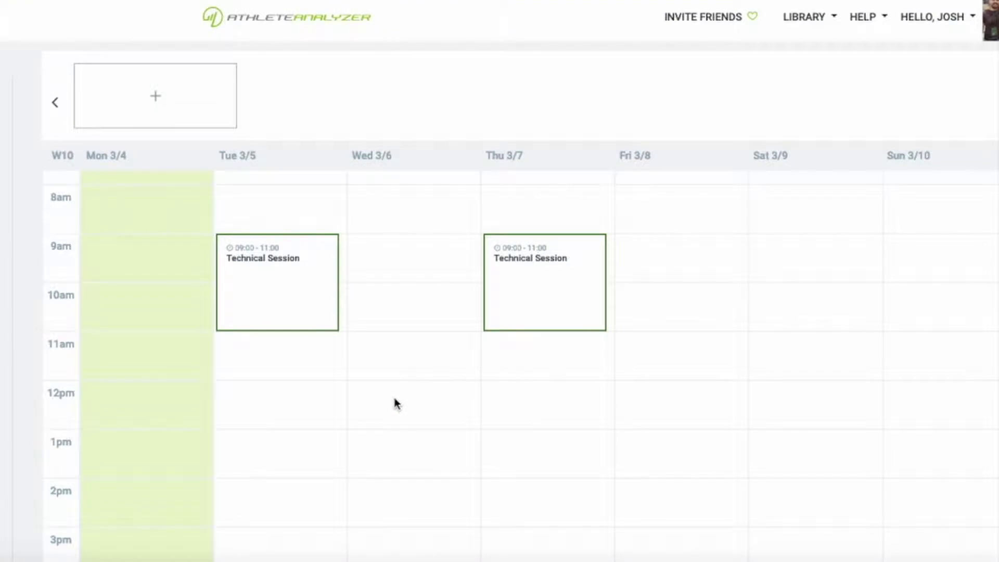
left_click_drag(383, 225, 383, 232)
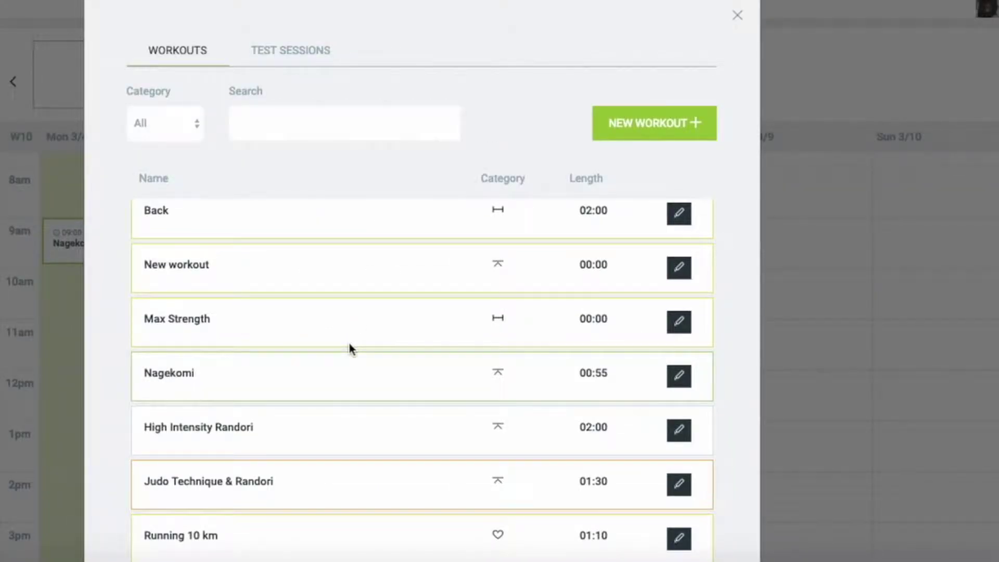
left_click(321, 538)
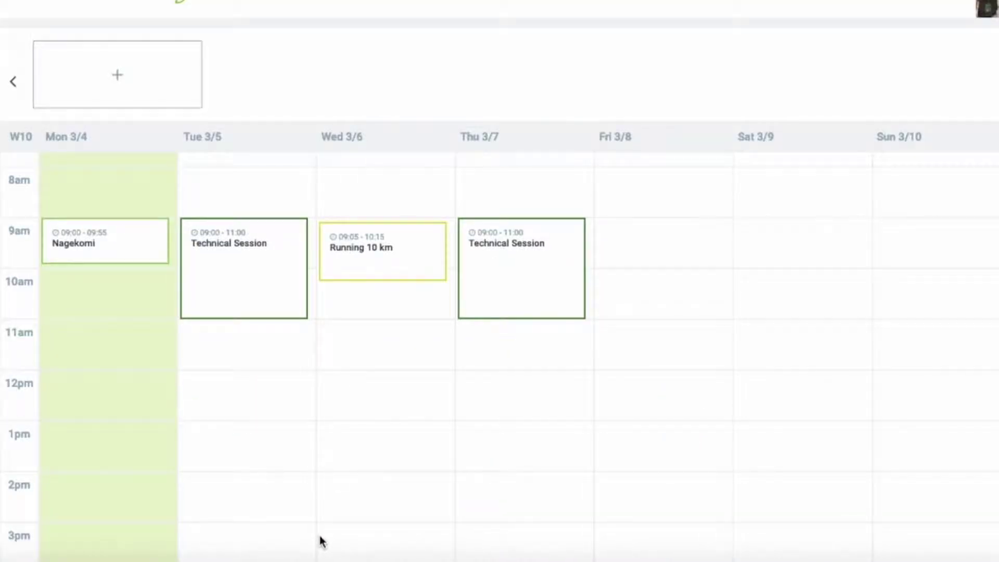
left_click(674, 235)
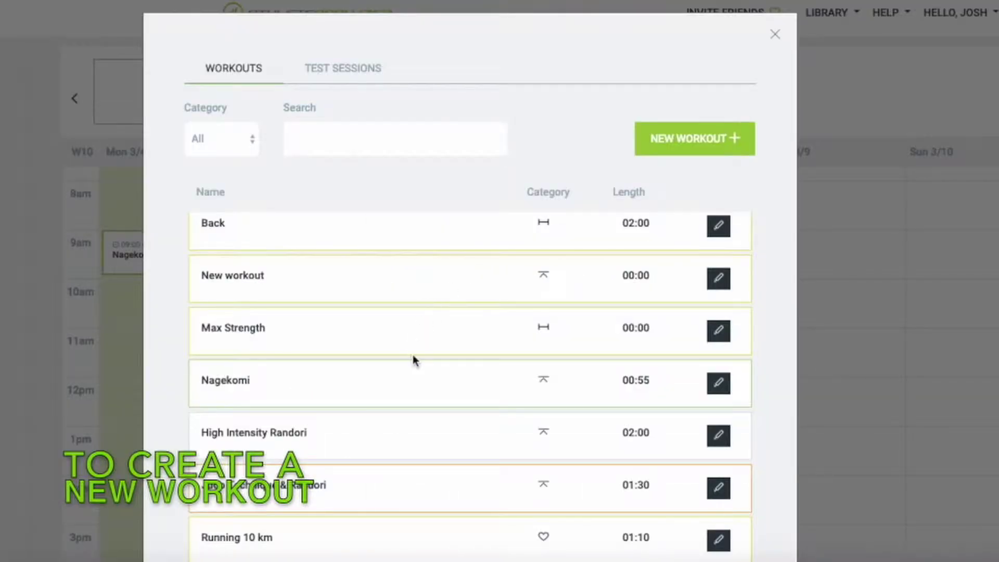
Mark out a Monday 19:00–21:00 slot and start a brand-new workout for it.
key("Escape")
scroll(801, 427, "down", 1)
scroll(801, 426, "down", 2)
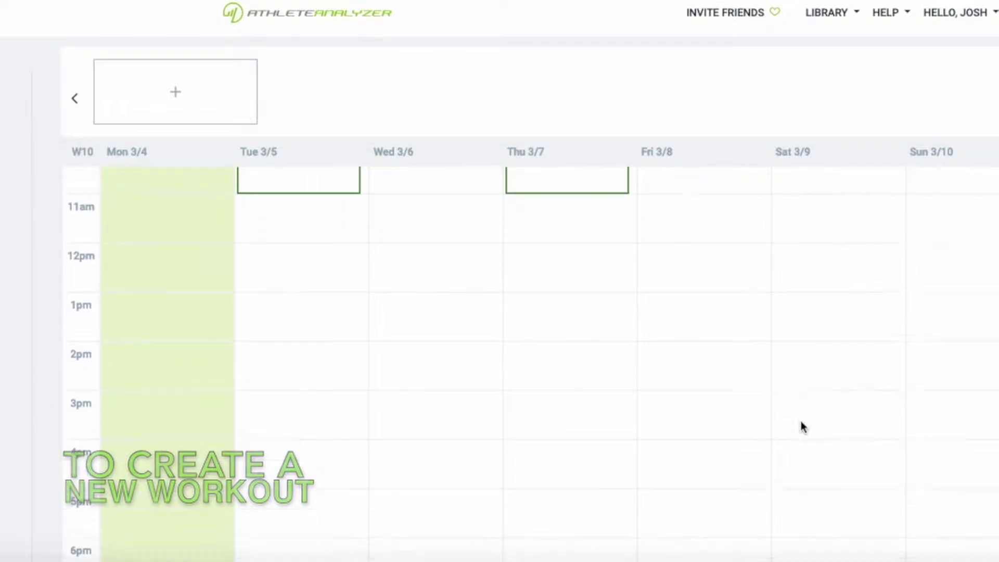
scroll(801, 427, "down", 2)
scroll(802, 426, "down", 2)
left_click_drag(189, 393, 183, 489)
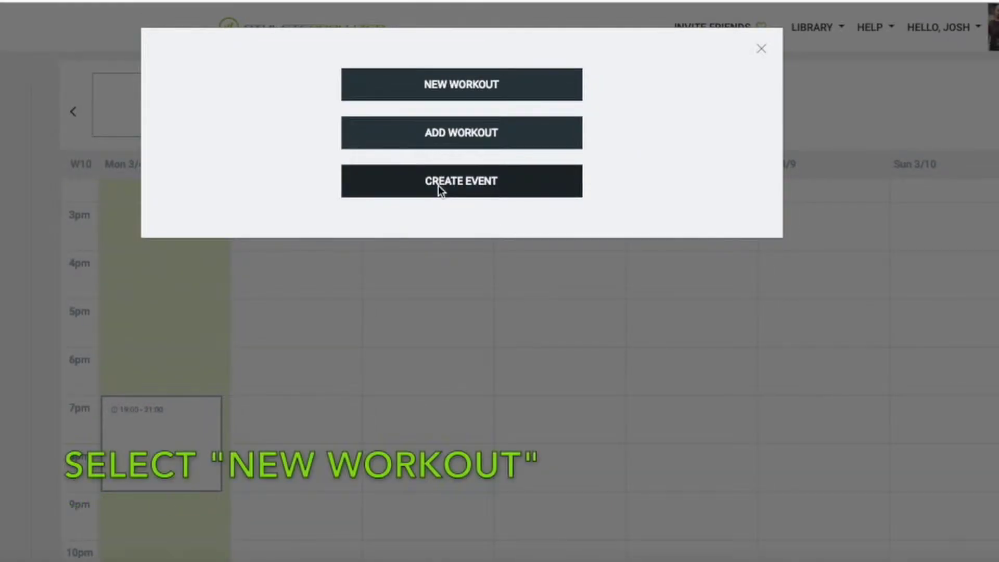
left_click(482, 76)
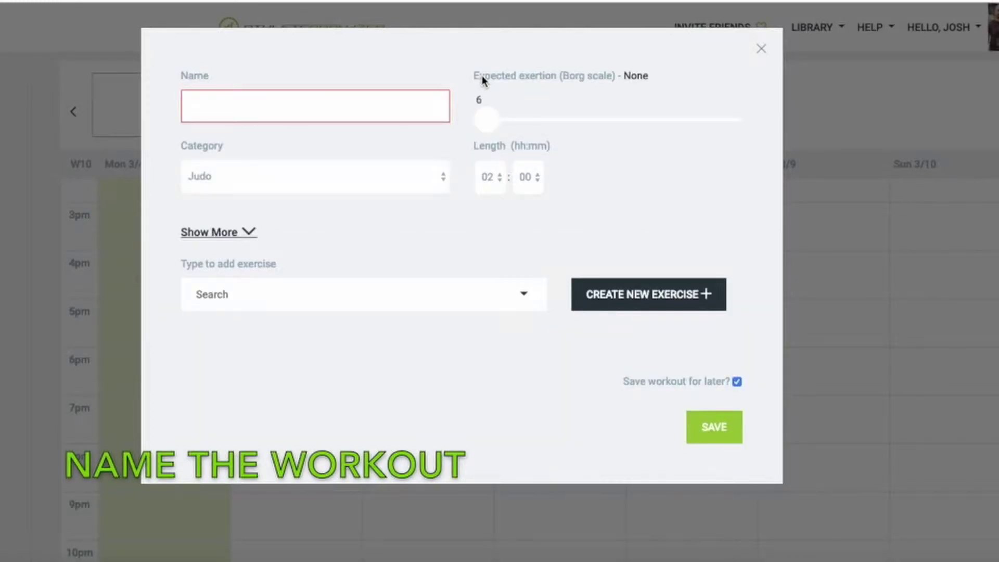
Name the new Judo workout 'High Intensity Randori' and raise its expected exertion.
left_click(345, 109)
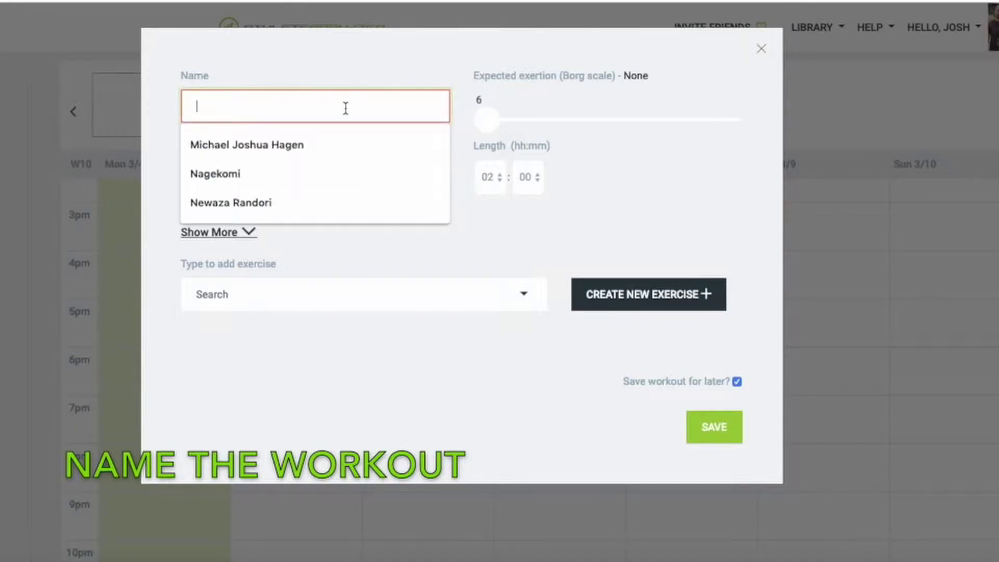
type("High Intensity Randori")
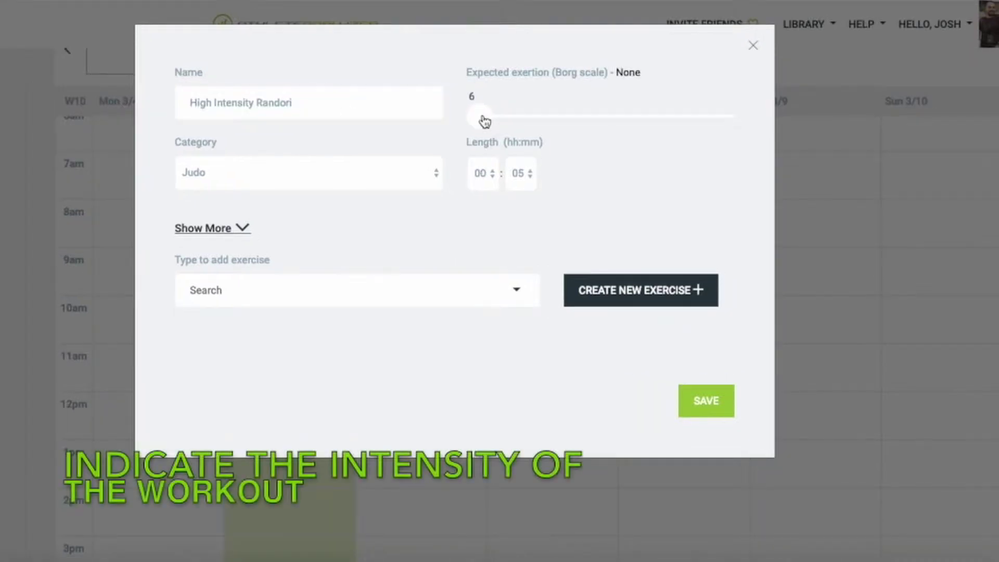
left_click_drag(485, 118, 545, 122)
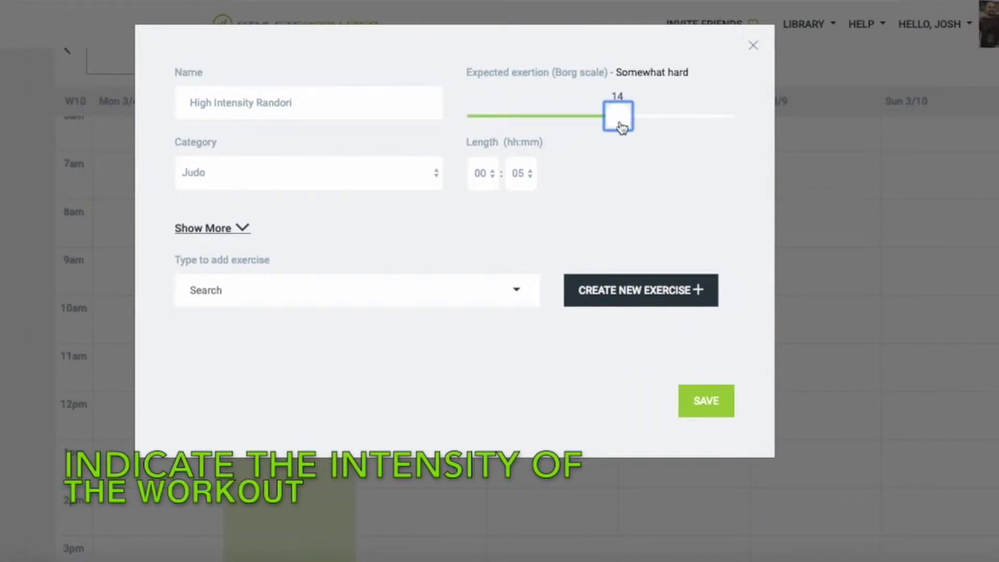
left_click_drag(546, 122, 633, 128)
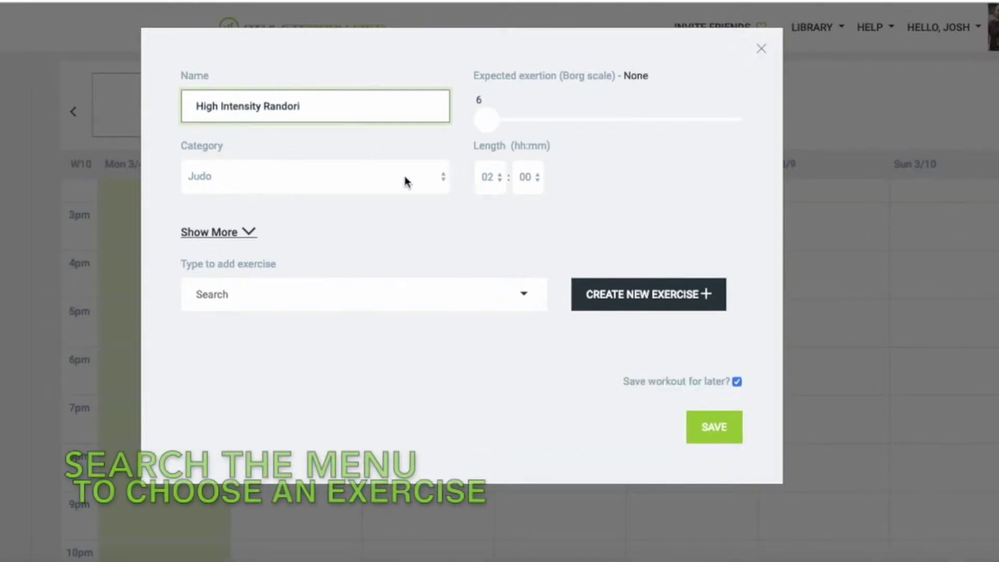
left_click(346, 297)
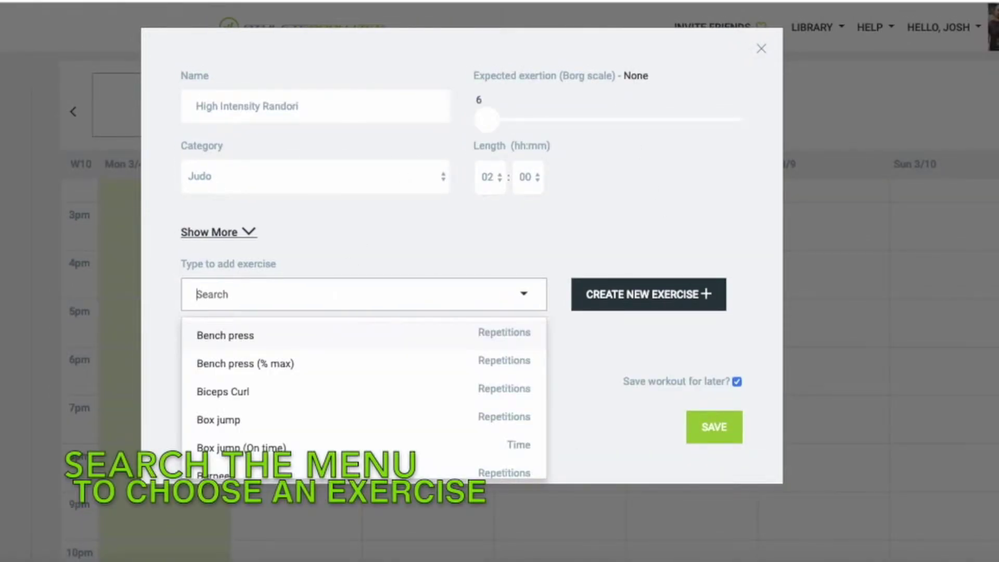
type("wa")
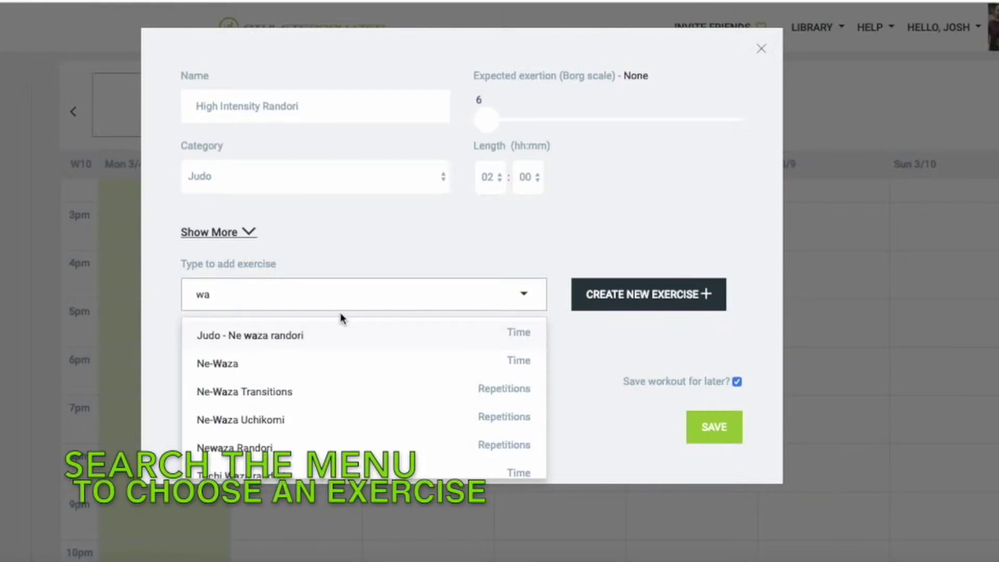
type("rm")
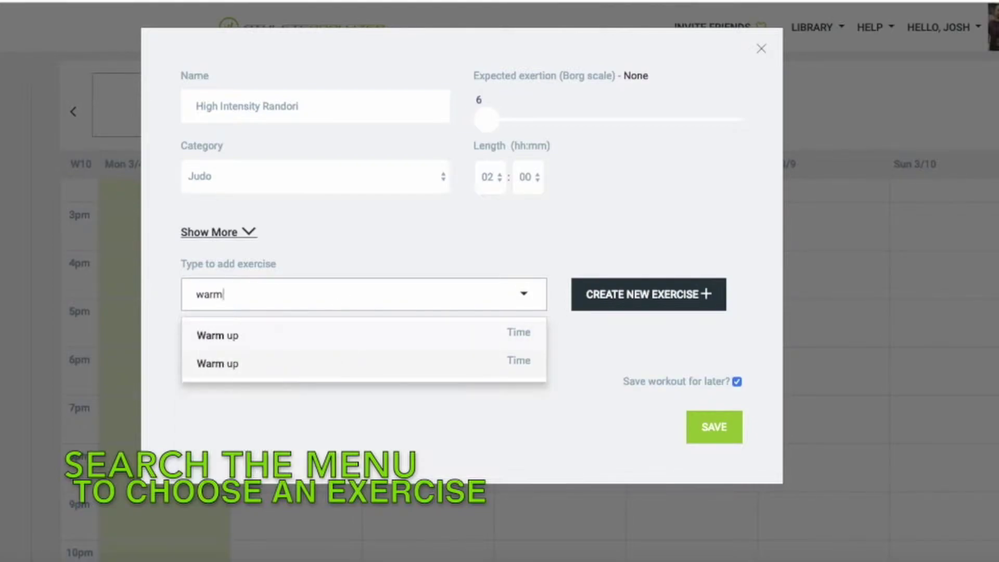
Add a Warm up exercise lasting 15 minutes.
left_click(321, 338)
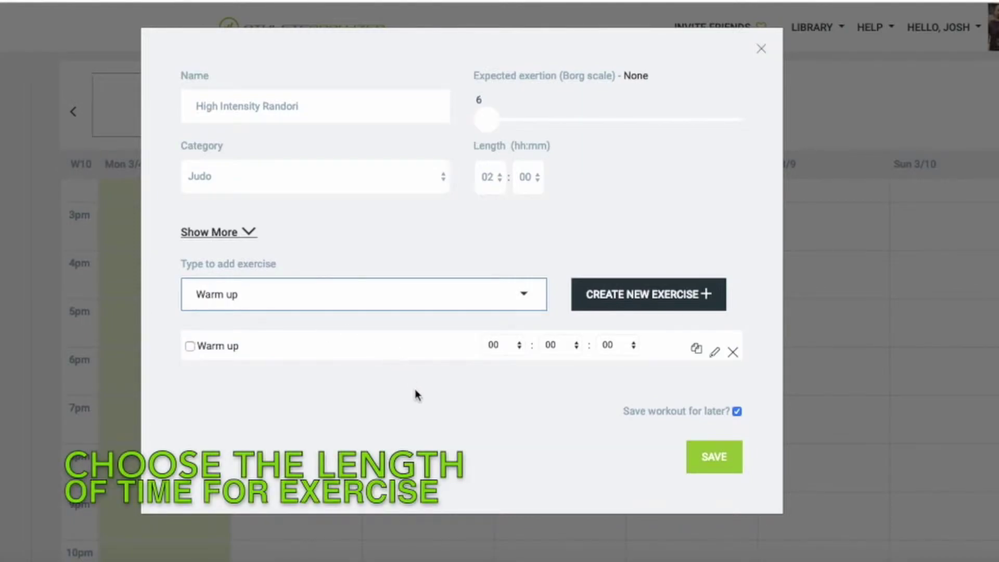
left_click(578, 346)
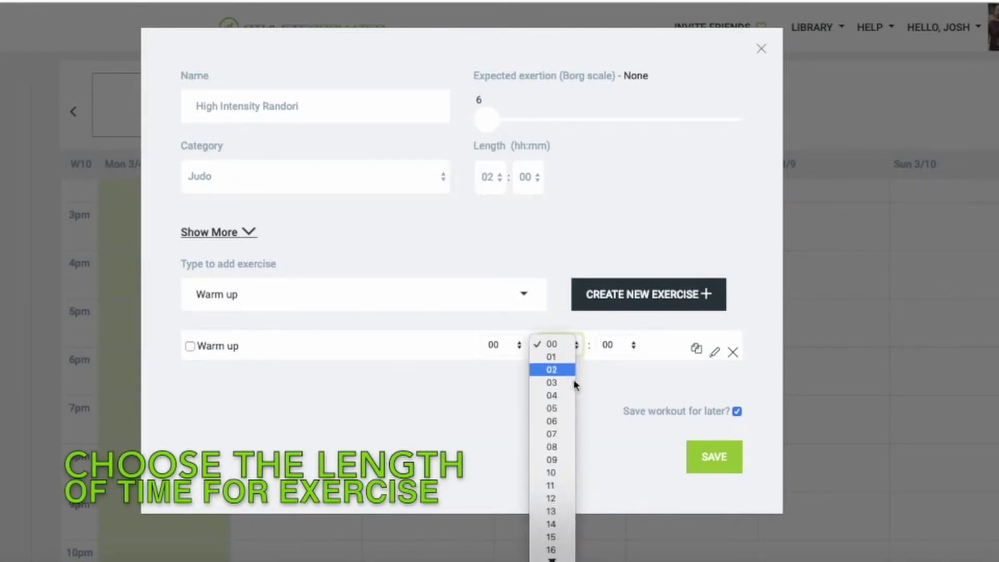
left_click(567, 537)
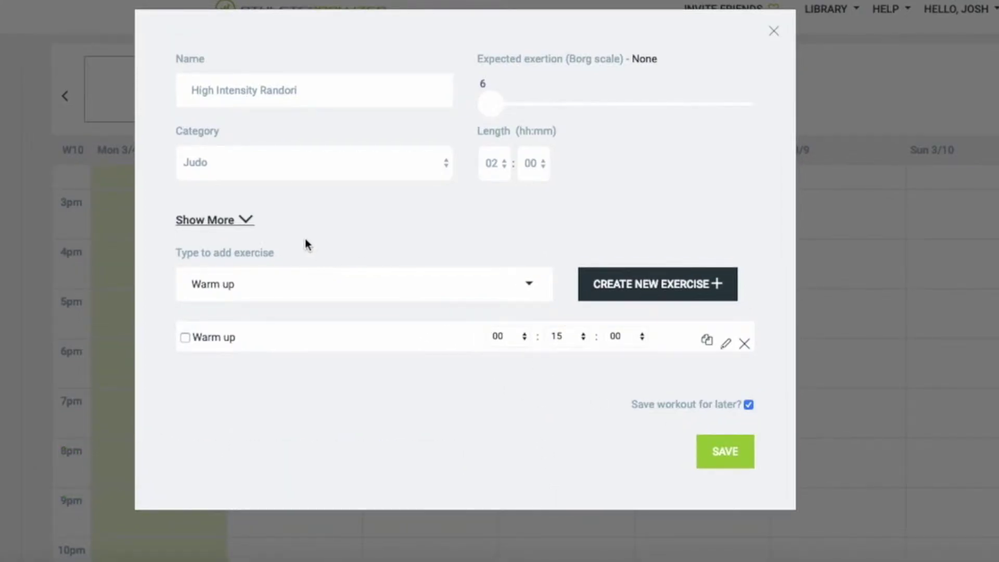
Add a Ne-Waza exercise lasting 45 minutes.
left_click(272, 292)
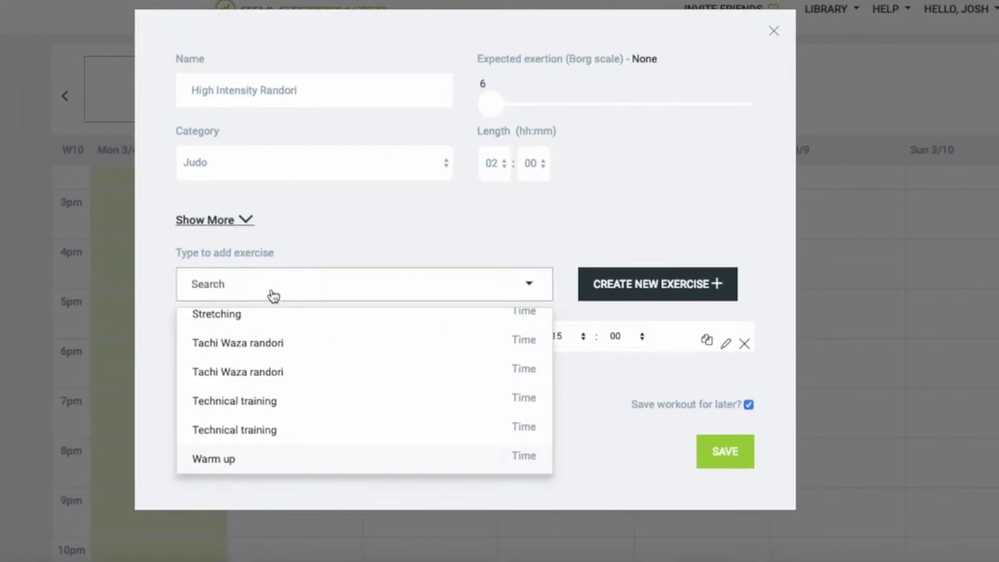
type("ne-wa")
left_click(275, 325)
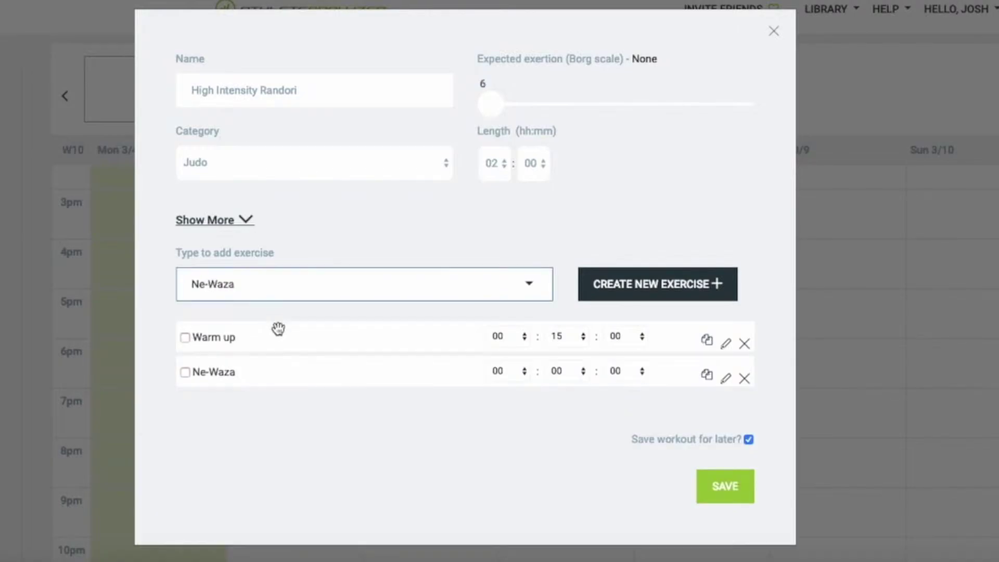
left_click(557, 371)
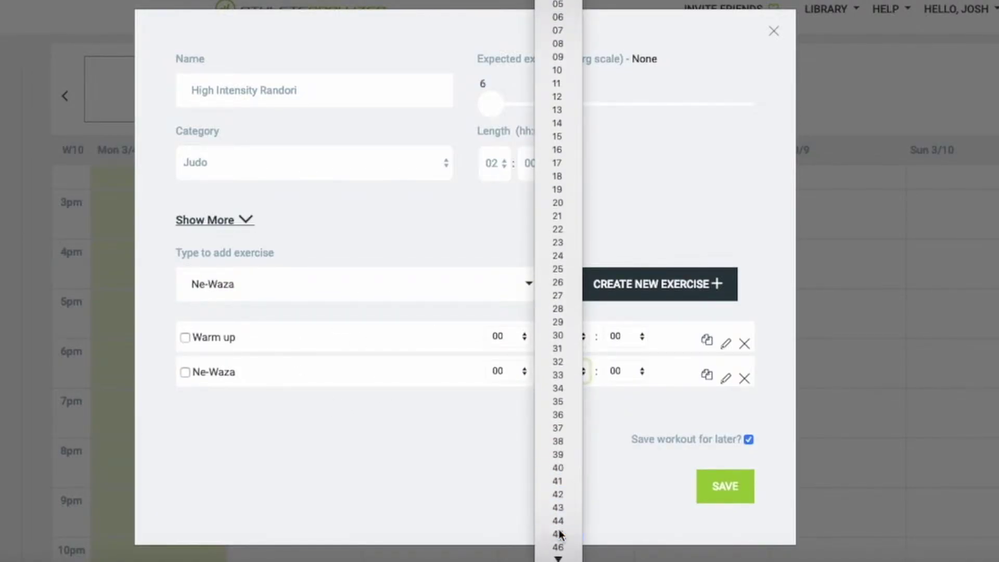
left_click(560, 531)
Add a 1-hour Tachi Waza randori exercise and save the workout.
left_click(337, 290)
type("tach")
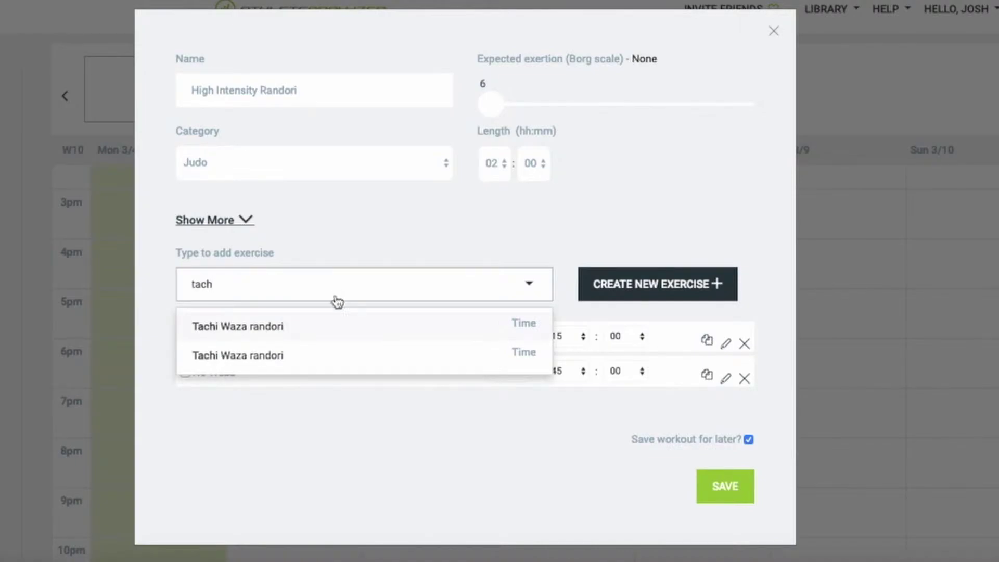
left_click(323, 327)
left_click(524, 407)
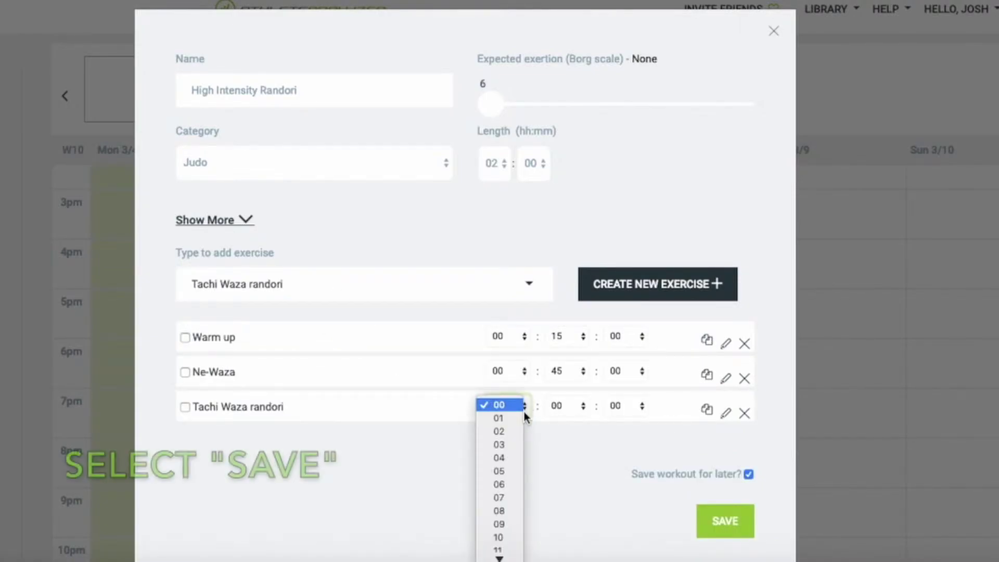
left_click(499, 419)
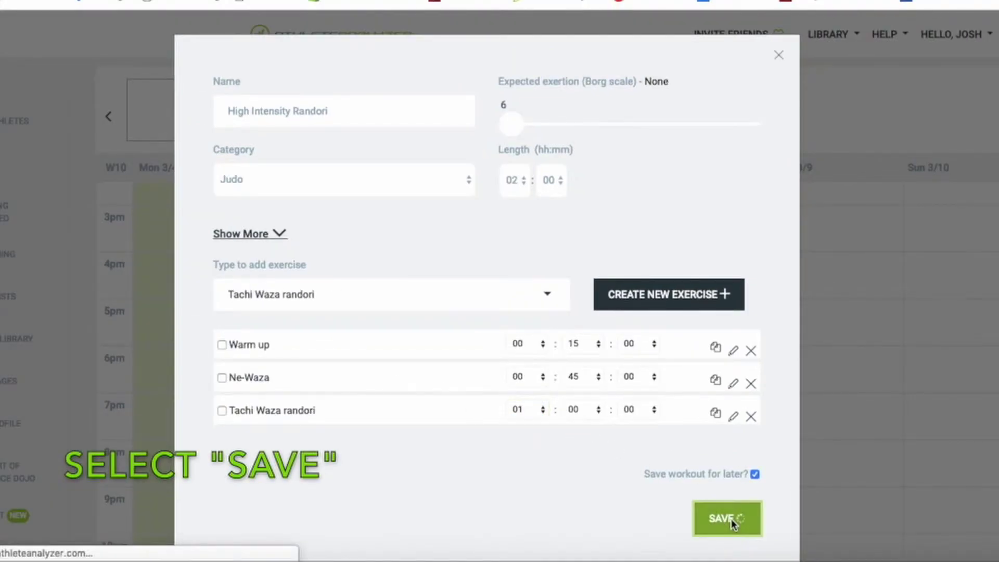
left_click(731, 519)
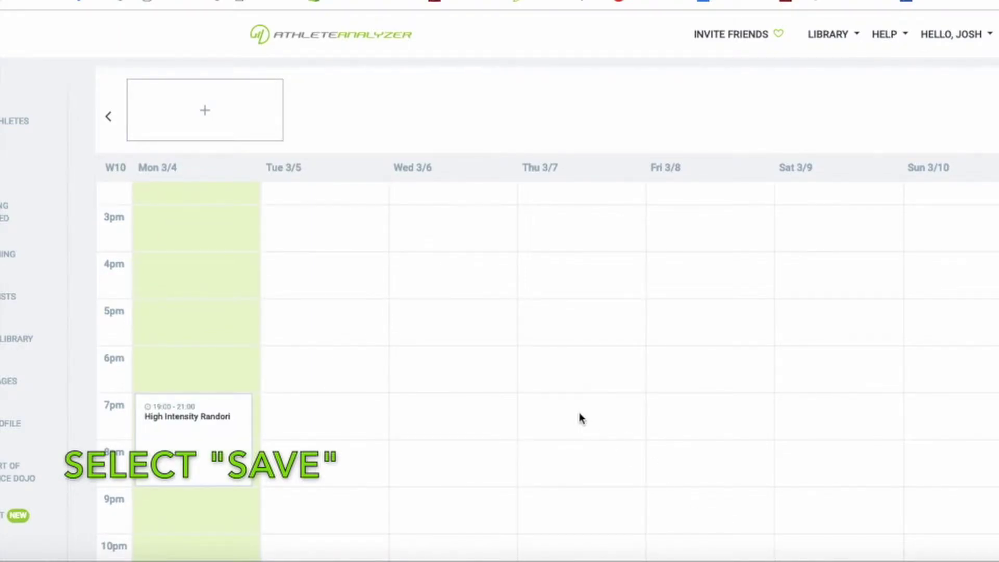
Schedule High Intensity Randori on Wednesday 19:00–21:00 and Friday 19:05–21:05.
left_click(472, 395)
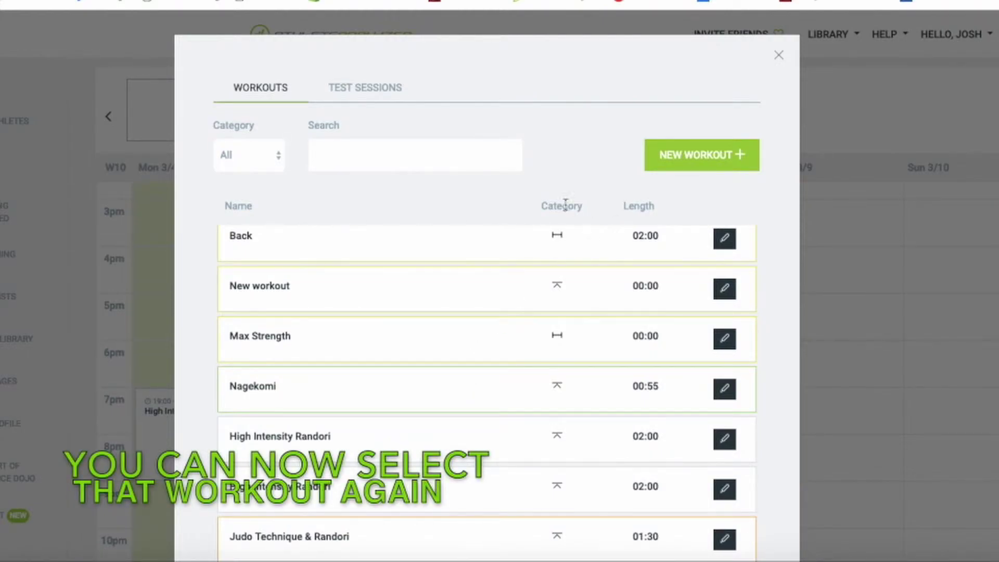
left_click(451, 446)
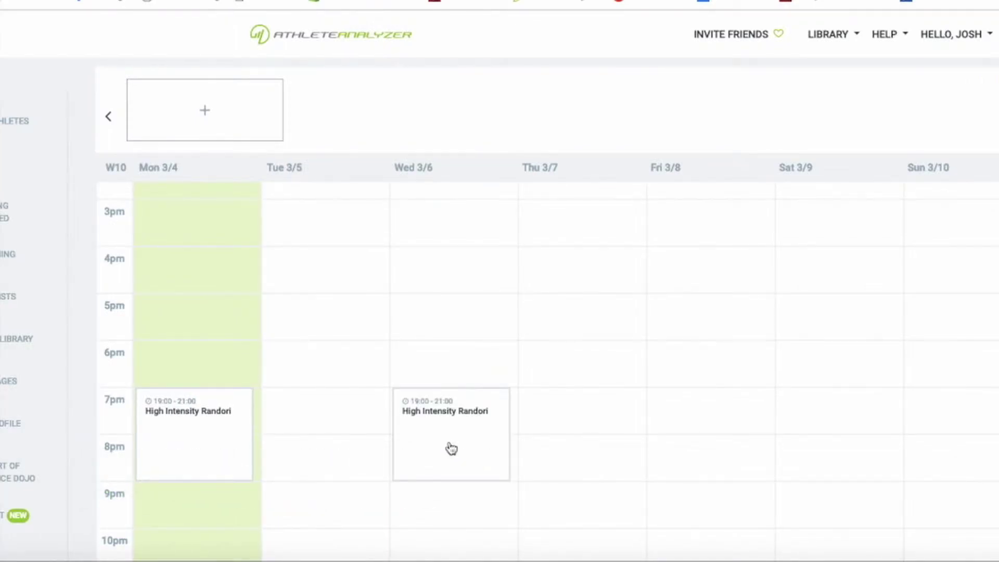
left_click(693, 401)
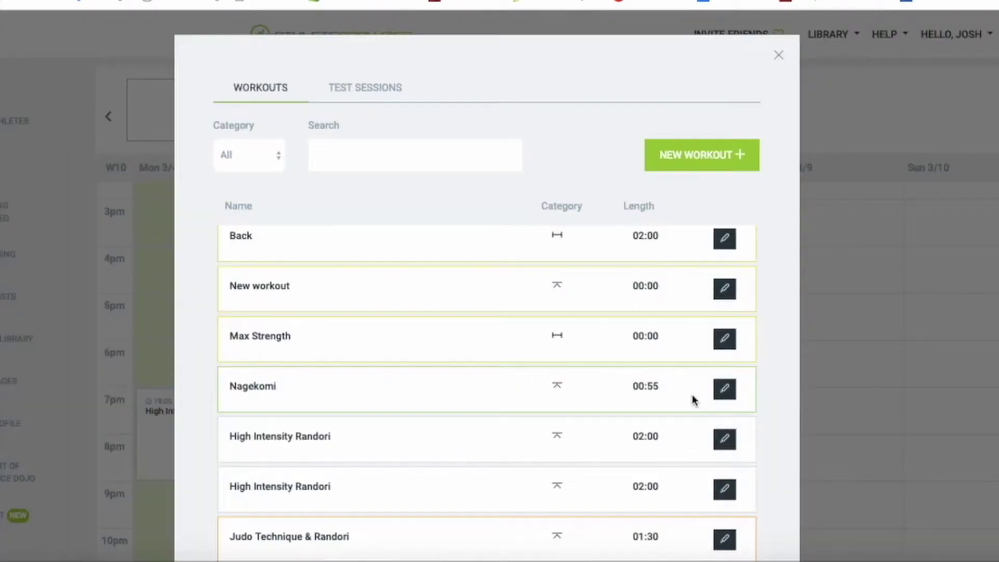
left_click(357, 446)
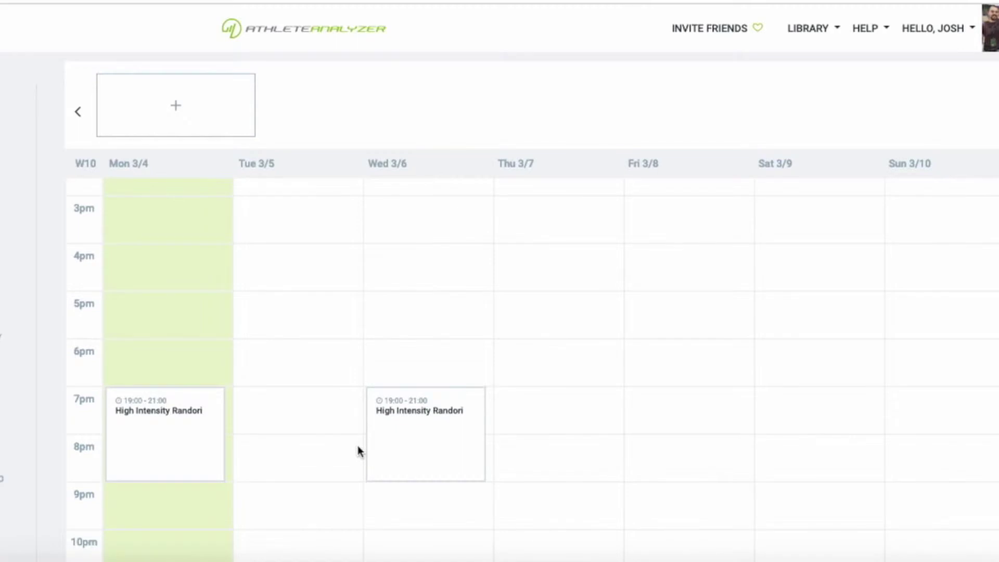
scroll(711, 369, "down", 2)
scroll(711, 368, "down", 2)
scroll(711, 369, "up", 2)
scroll(712, 368, "up", 1)
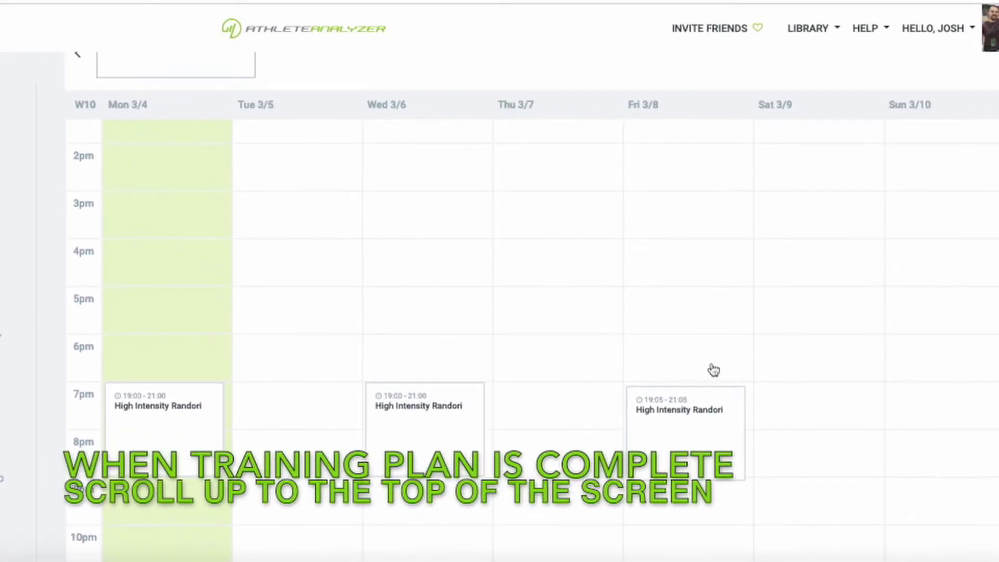
scroll(711, 369, "up", 2)
scroll(714, 370, "up", 3)
scroll(714, 370, "up", 2)
scroll(714, 370, "up", 2)
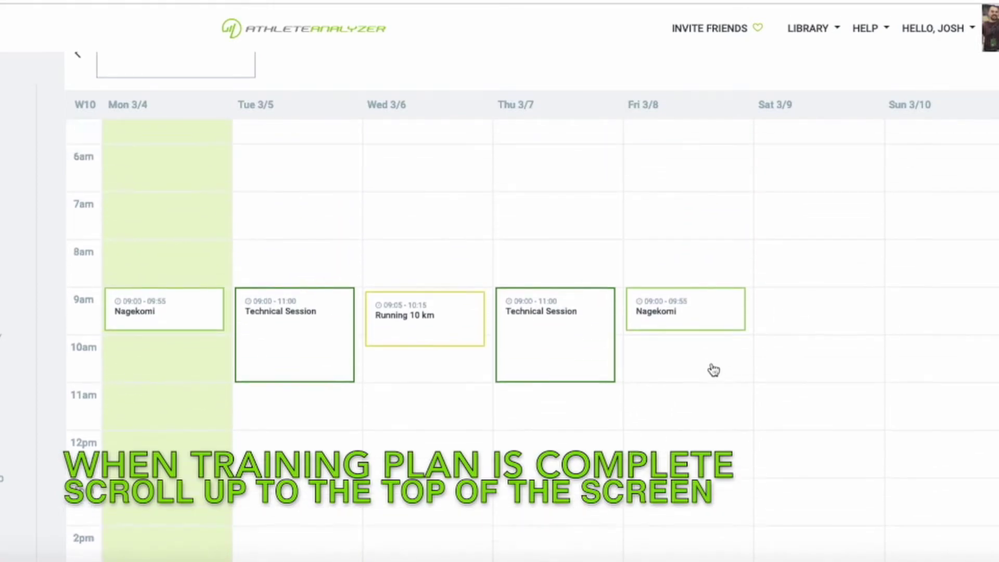
scroll(714, 370, "up", 2)
scroll(714, 370, "up", 3)
scroll(713, 370, "up", 1)
scroll(714, 370, "up", 2)
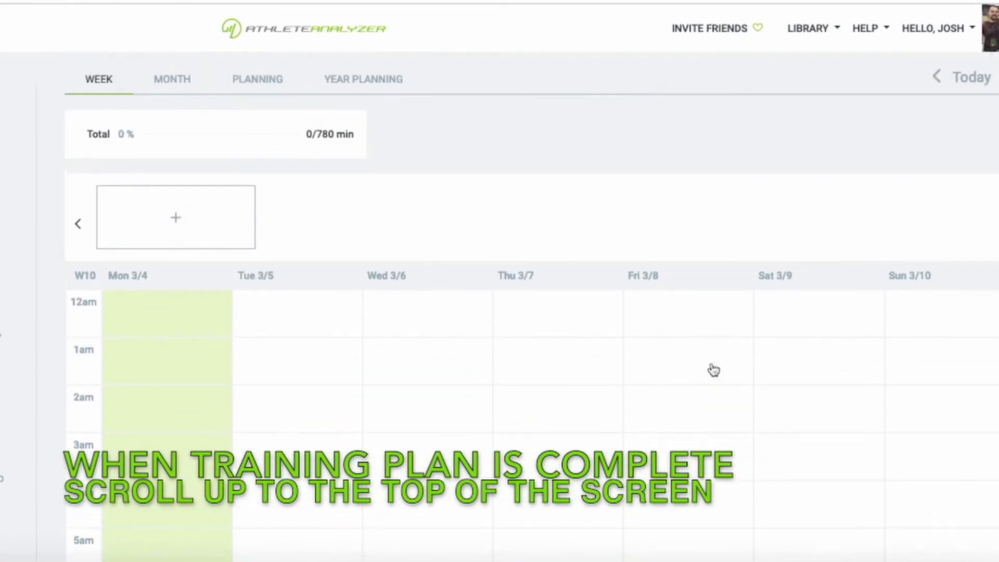
scroll(712, 370, "up", 3)
scroll(711, 369, "up", 1)
scroll(711, 369, "up", 1)
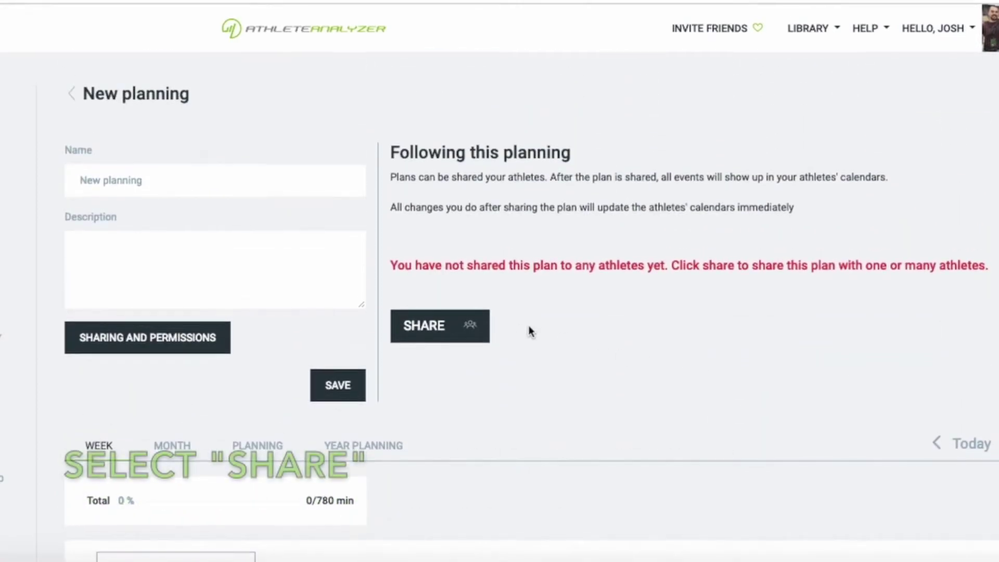
left_click(457, 327)
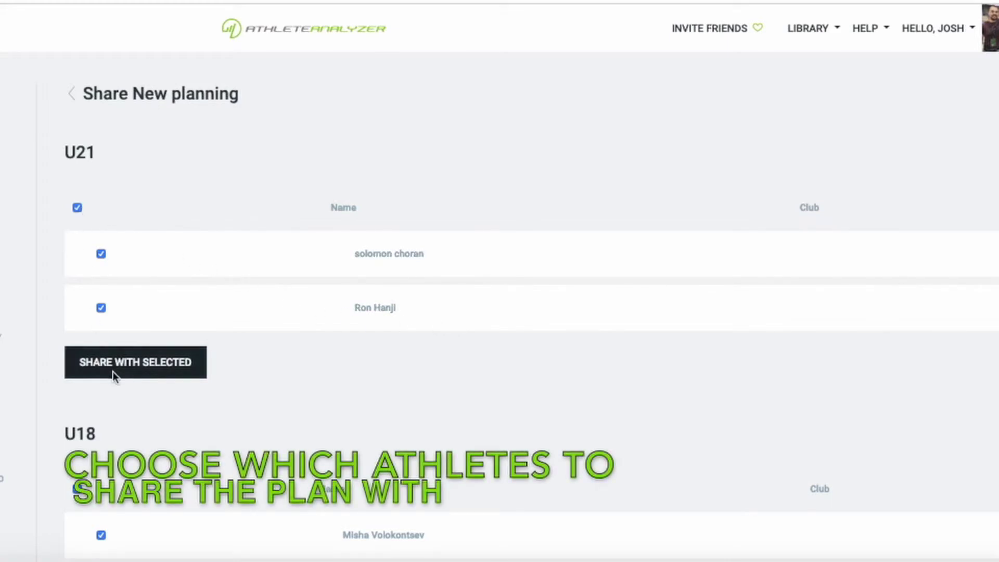
left_click(77, 207)
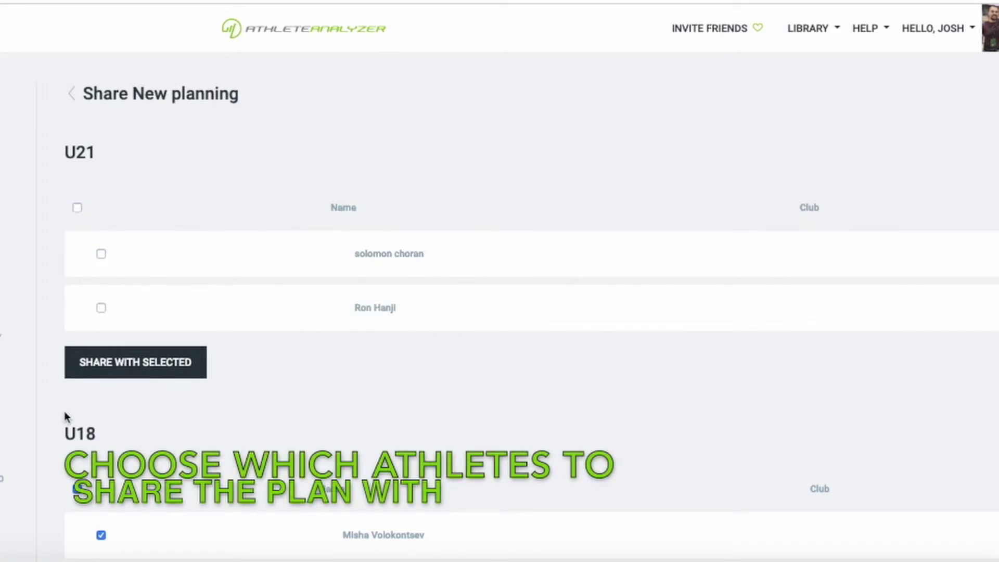
left_click(76, 489)
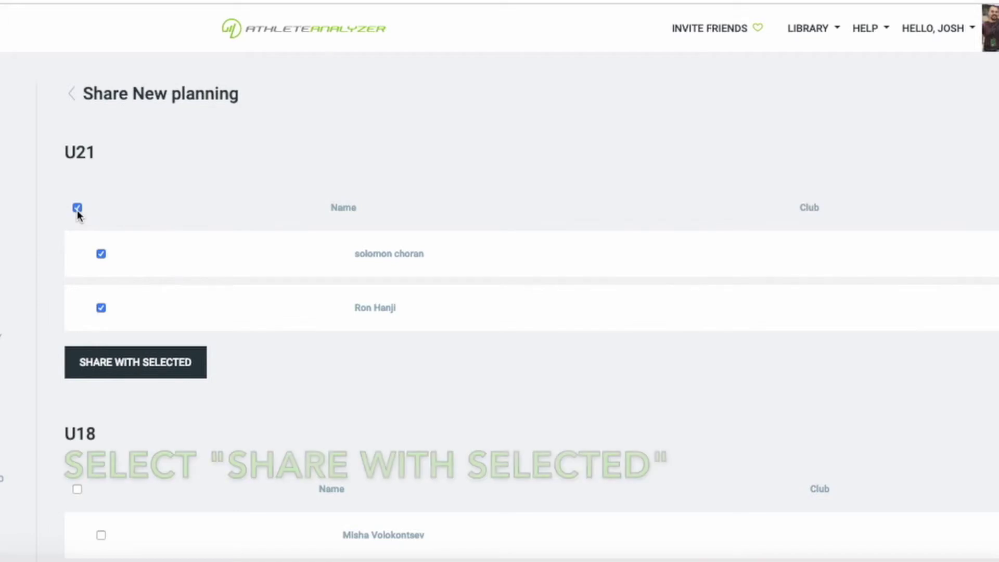
left_click(160, 363)
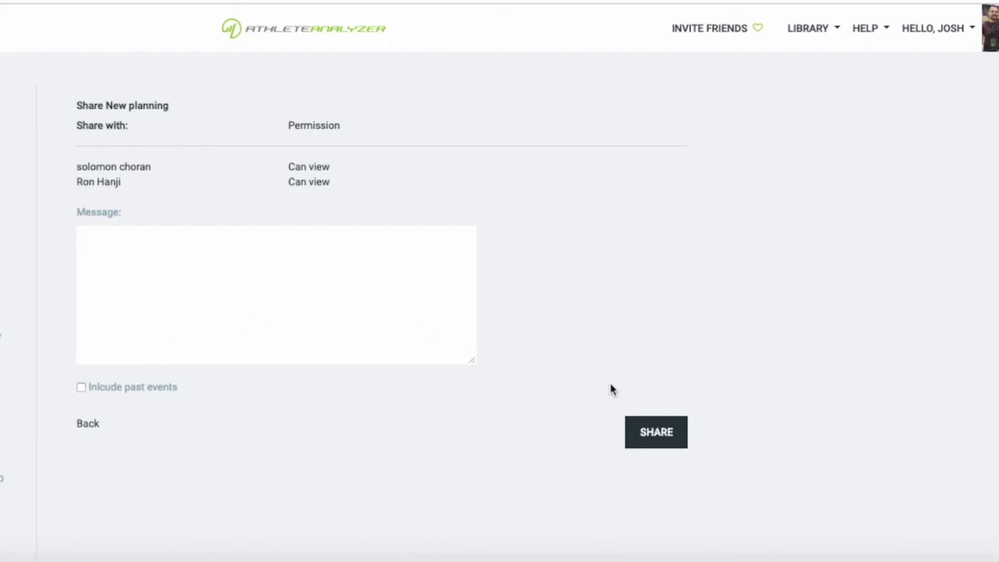
left_click(650, 432)
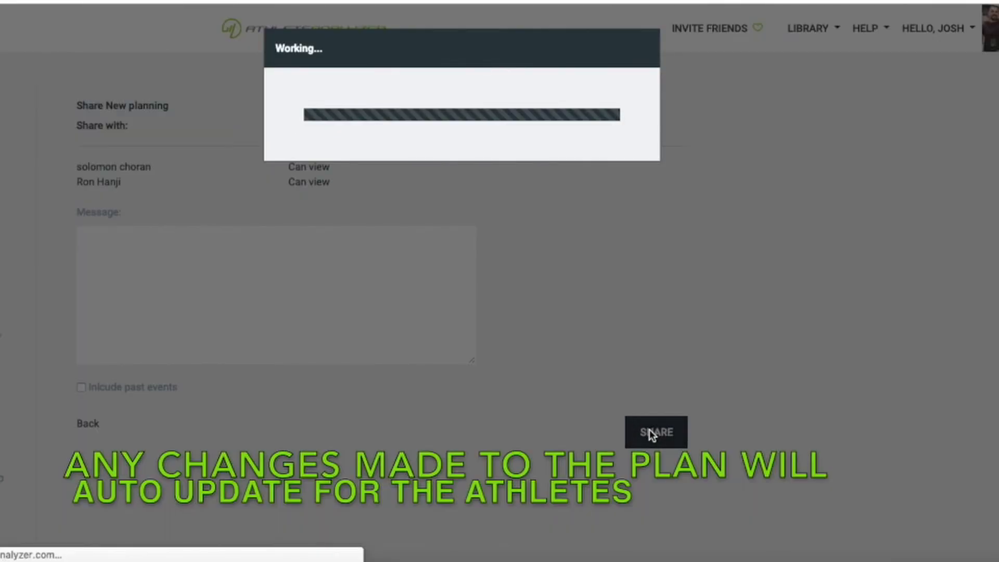